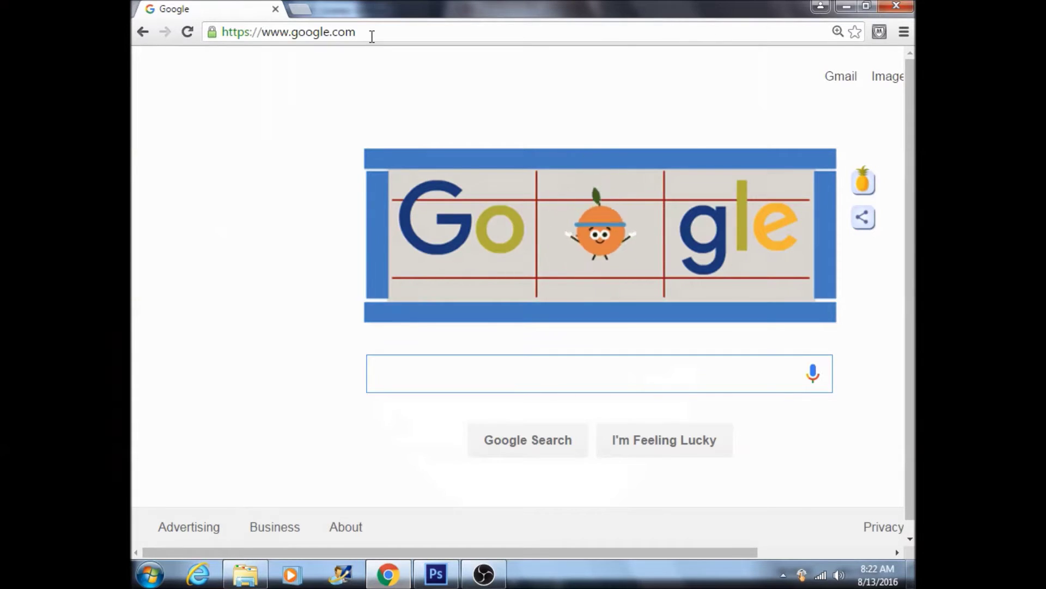
pyautogui.click(372, 34)
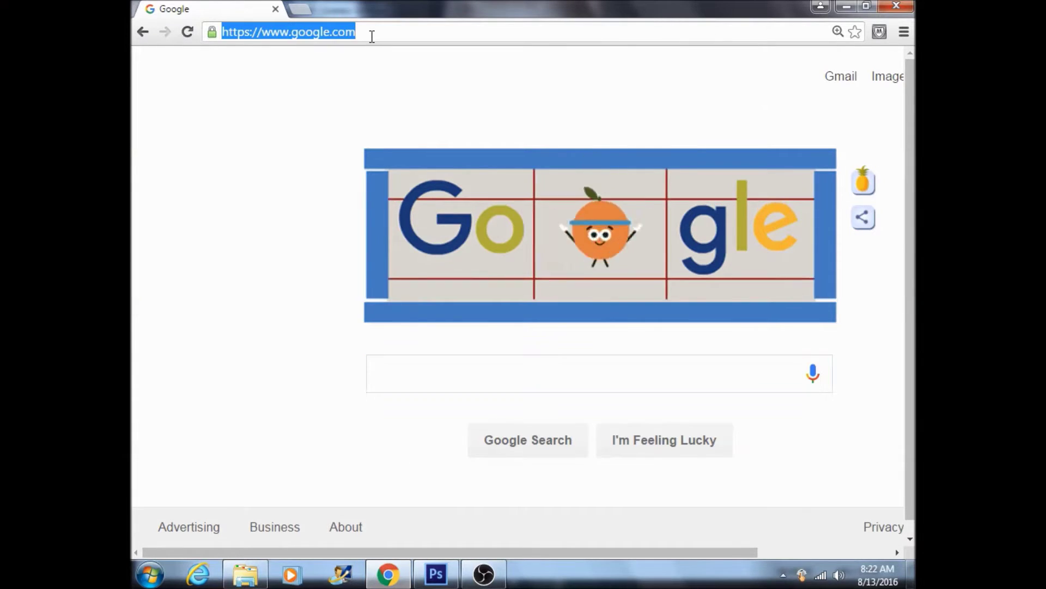
pyautogui.write('www.picmonkey.c')
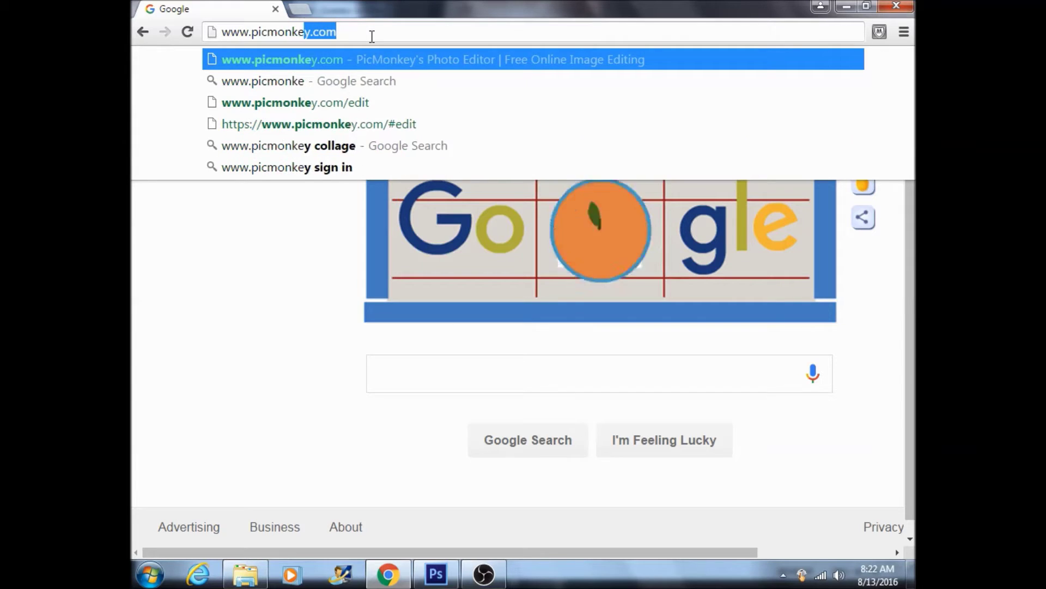
pyautogui.write('om')
pyautogui.press('Return')
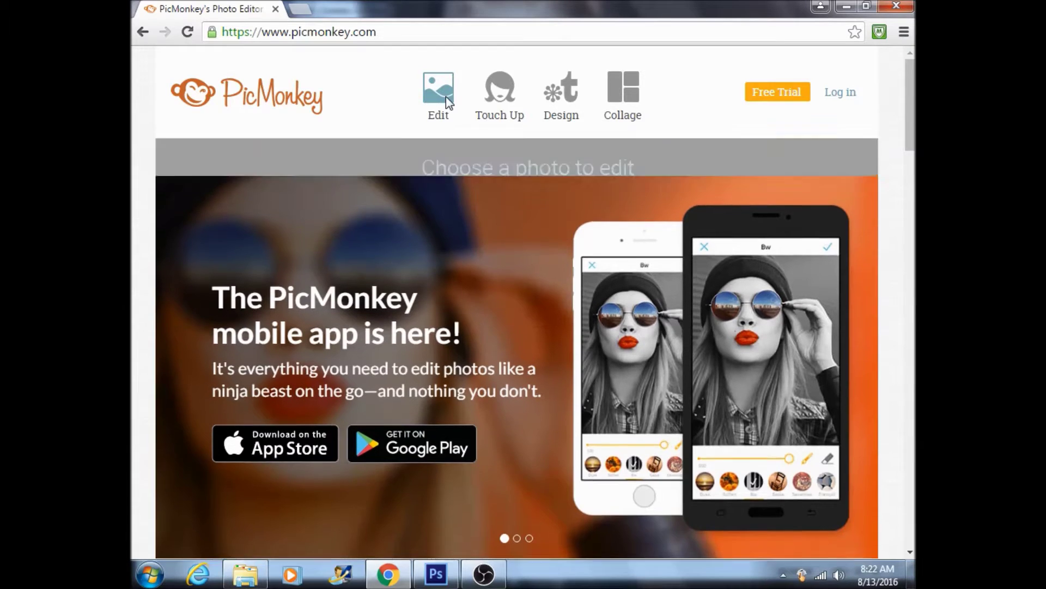
# Open the mockup-4 coral shirt photo from the computer in the PicMonkey editor.
pyautogui.click(445, 98)
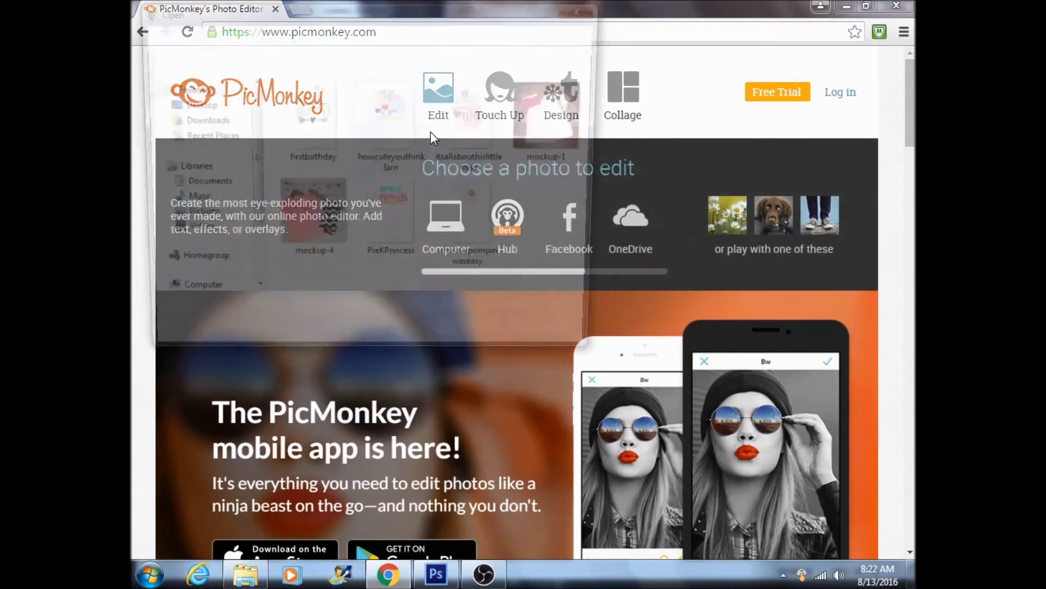
pyautogui.doubleClick(309, 205)
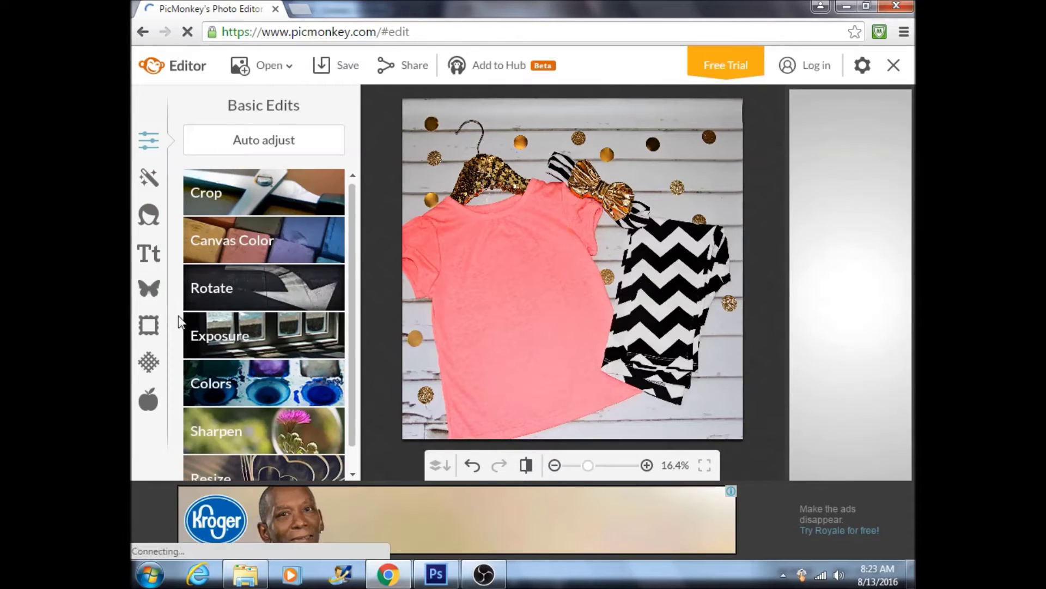
# Add the whosaidprimpinwaseasy design from the computer as an overlay and select it.
pyautogui.click(152, 289)
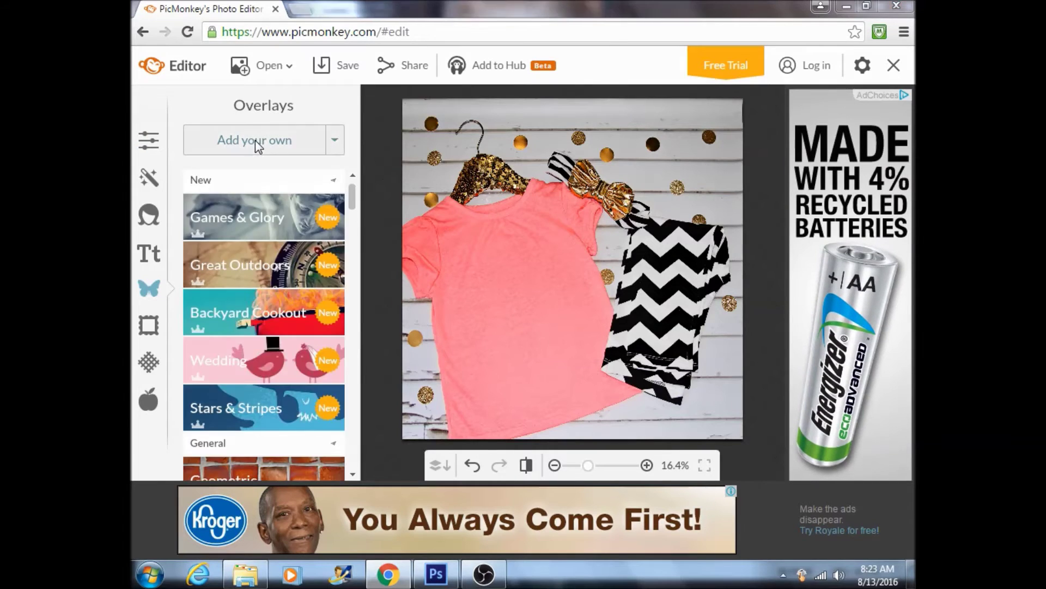
pyautogui.click(255, 139)
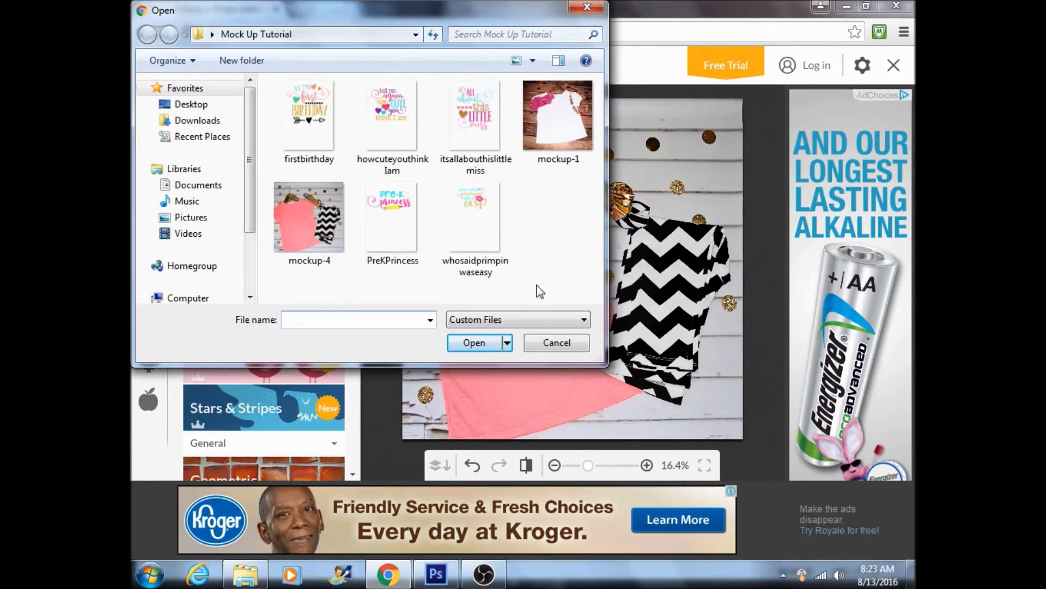
pyautogui.doubleClick(478, 214)
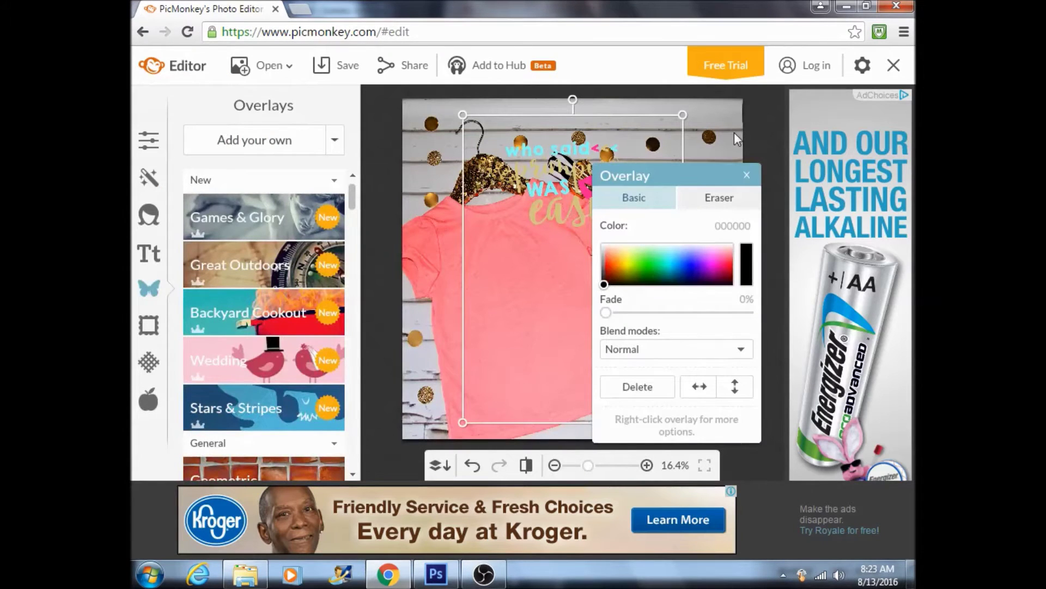
pyautogui.click(746, 176)
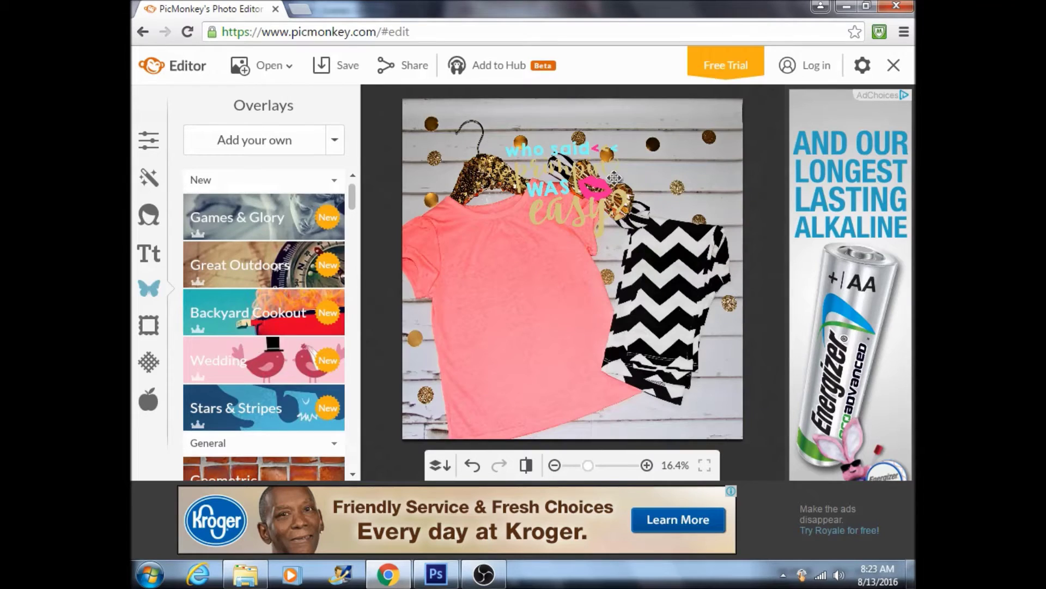
pyautogui.click(593, 170)
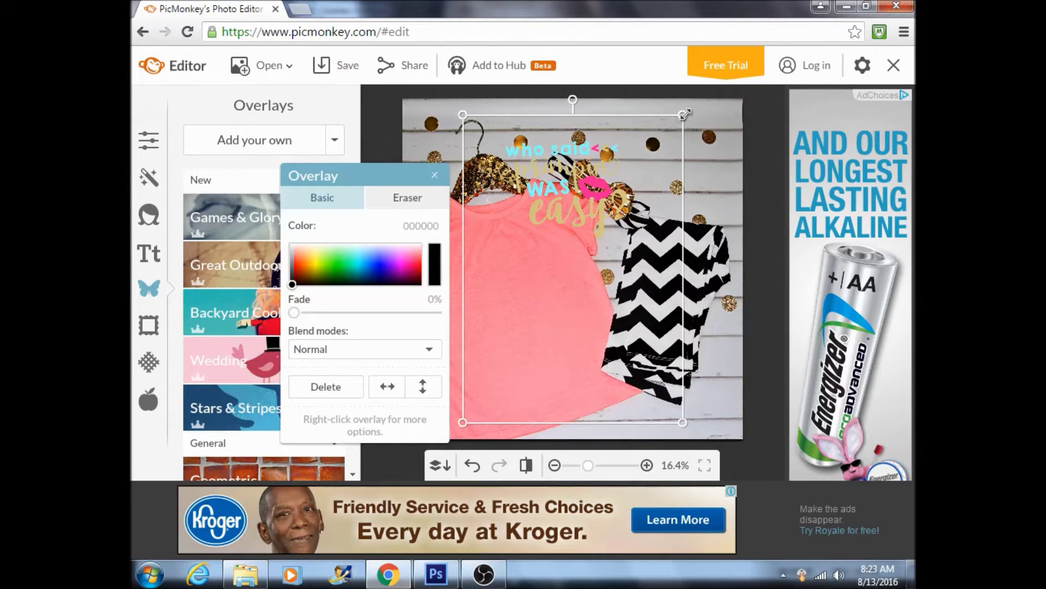
# Resize, move and tilt the slogan overlay onto the coral shirt's front.
pyautogui.moveTo(684, 116); pyautogui.dragTo(654, 133)
pyautogui.moveTo(528, 216); pyautogui.dragTo(502, 275)
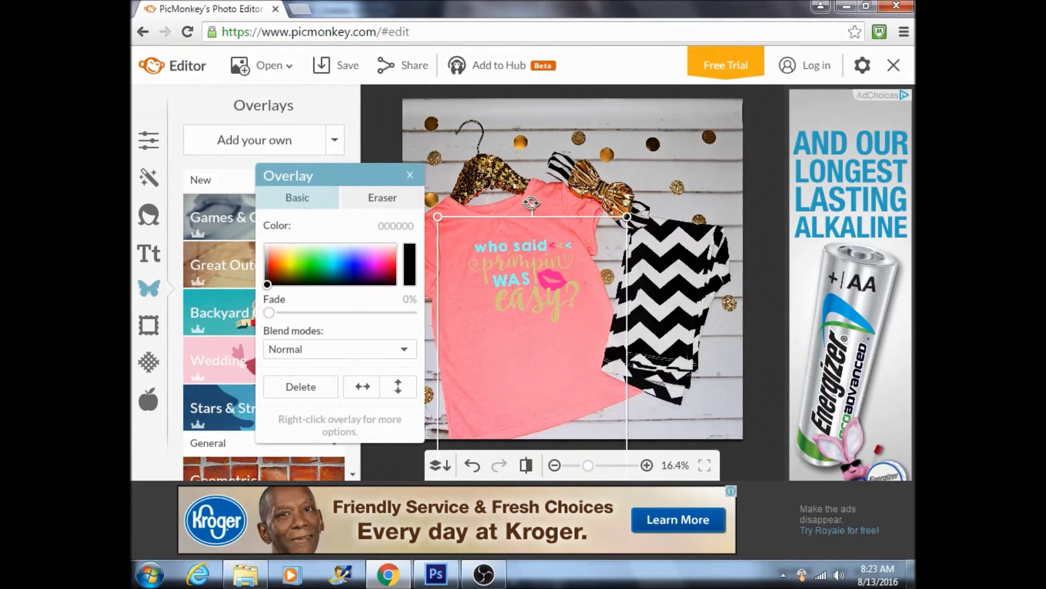
pyautogui.moveTo(531, 203); pyautogui.dragTo(509, 217)
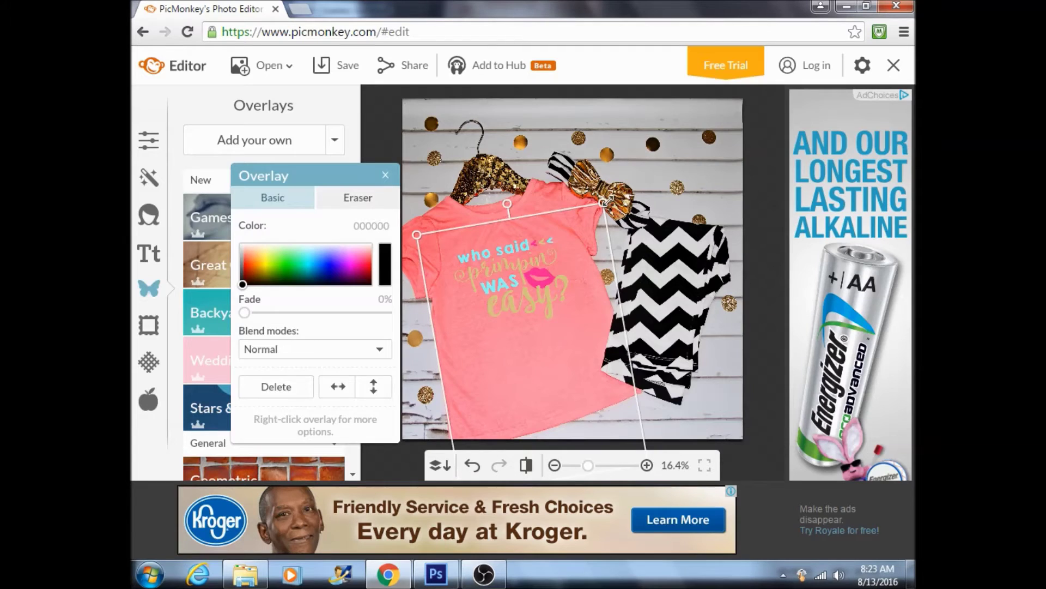
pyautogui.moveTo(604, 203); pyautogui.dragTo(616, 187)
pyautogui.moveTo(513, 248); pyautogui.dragTo(516, 253)
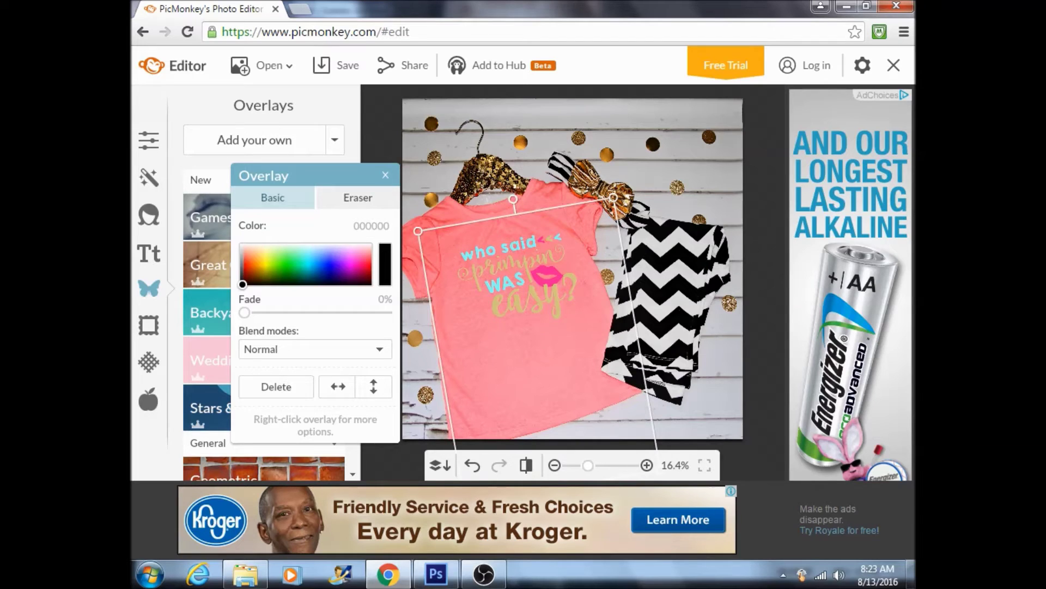
pyautogui.moveTo(508, 201); pyautogui.dragTo(506, 203)
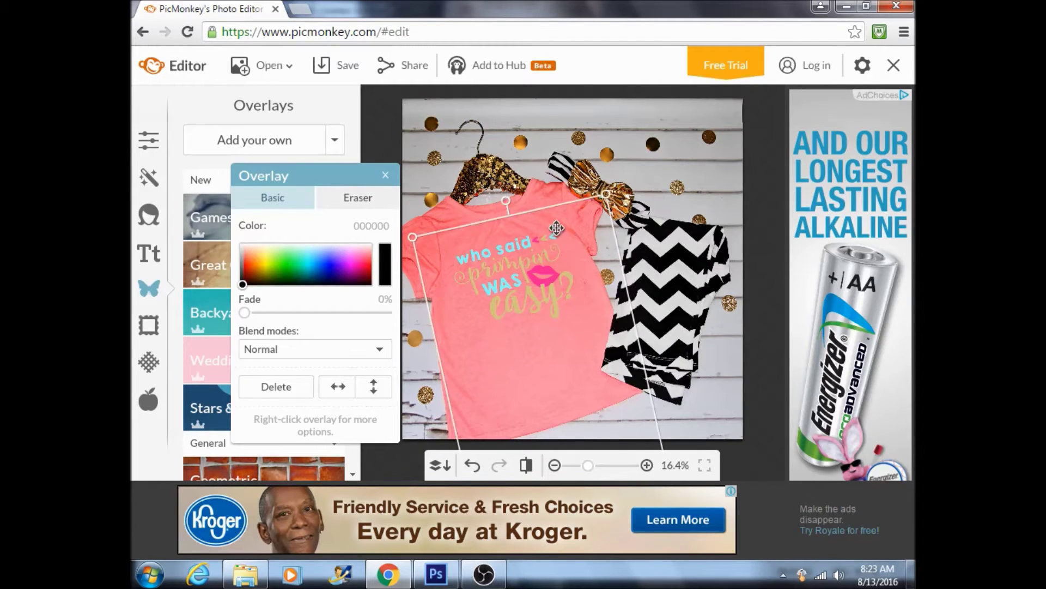
# Nudge the slogan slightly up and deselect it to check the placement.
pyautogui.click(673, 194)
pyautogui.click(526, 284)
pyautogui.moveTo(526, 284); pyautogui.dragTo(527, 279)
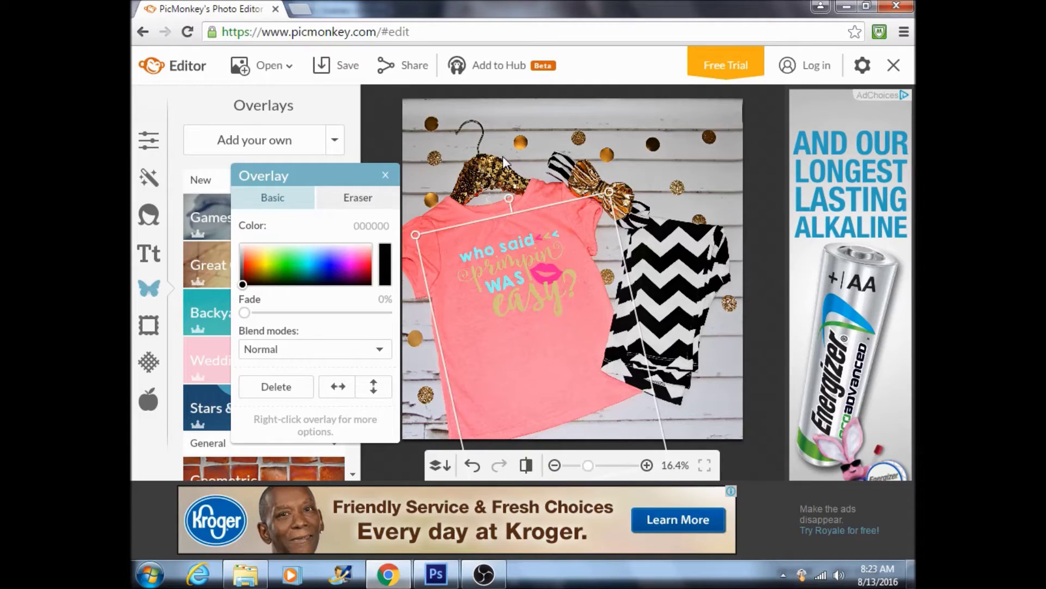
pyautogui.click(648, 111)
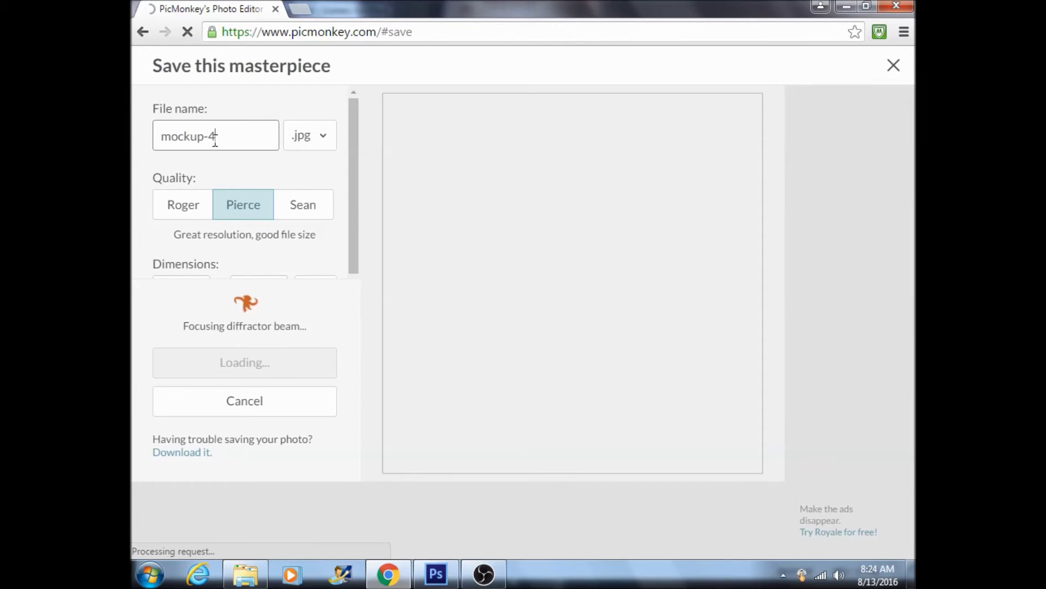
# Save the prom-slogan mockup to the computer as mockuptutorial.jpg.
pyautogui.click(216, 140)
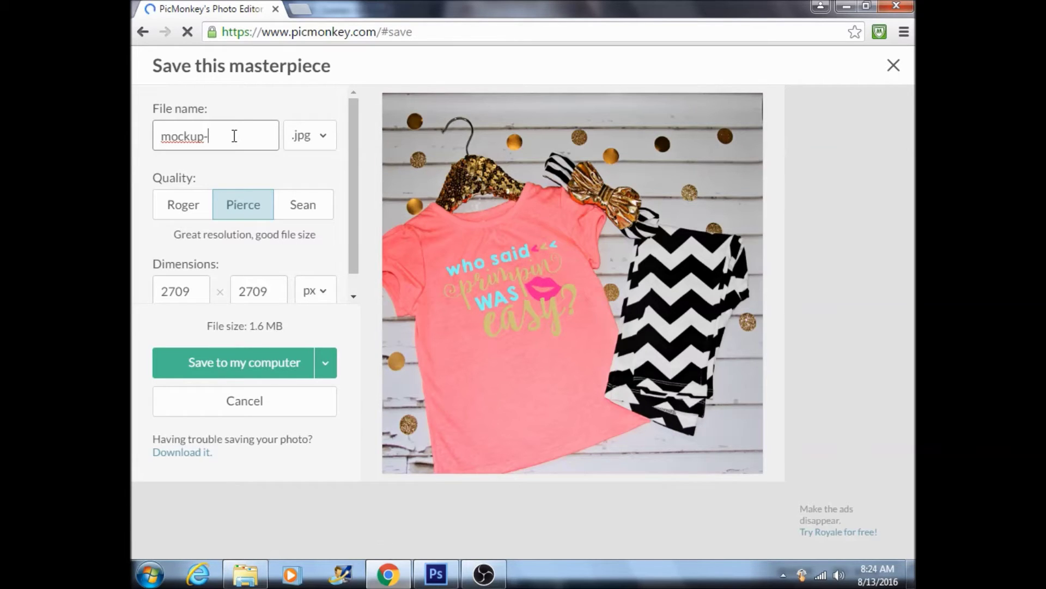
pyautogui.press('BackSpace')
pyautogui.press('BackSpace')
pyautogui.press('BackSpace')
pyautogui.press('BackSpace')
pyautogui.press('BackSpace')
pyautogui.press('BackSpace')
pyautogui.press('BackSpace')
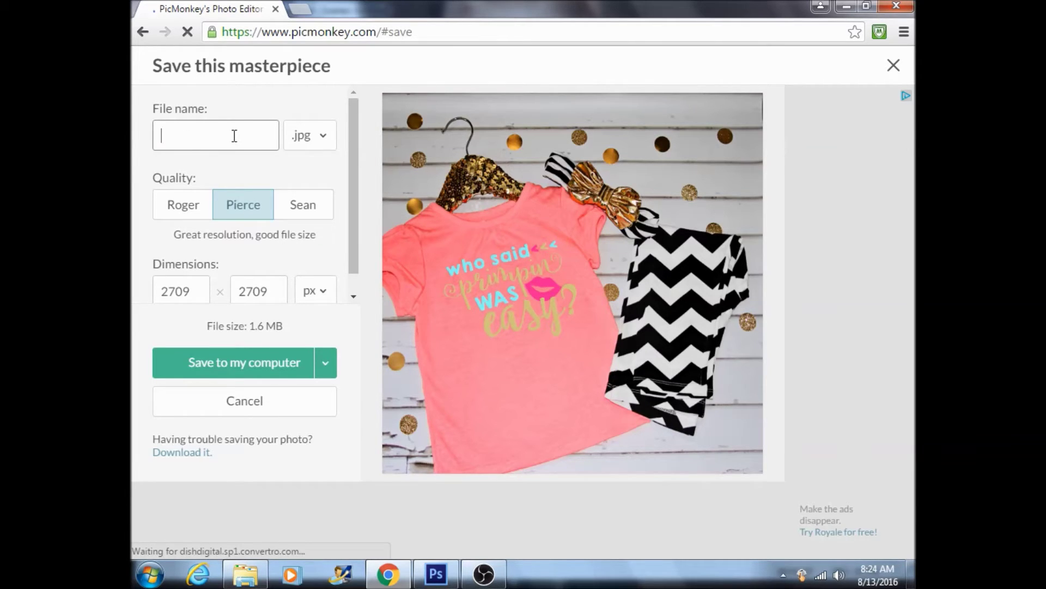
pyautogui.write('moc')
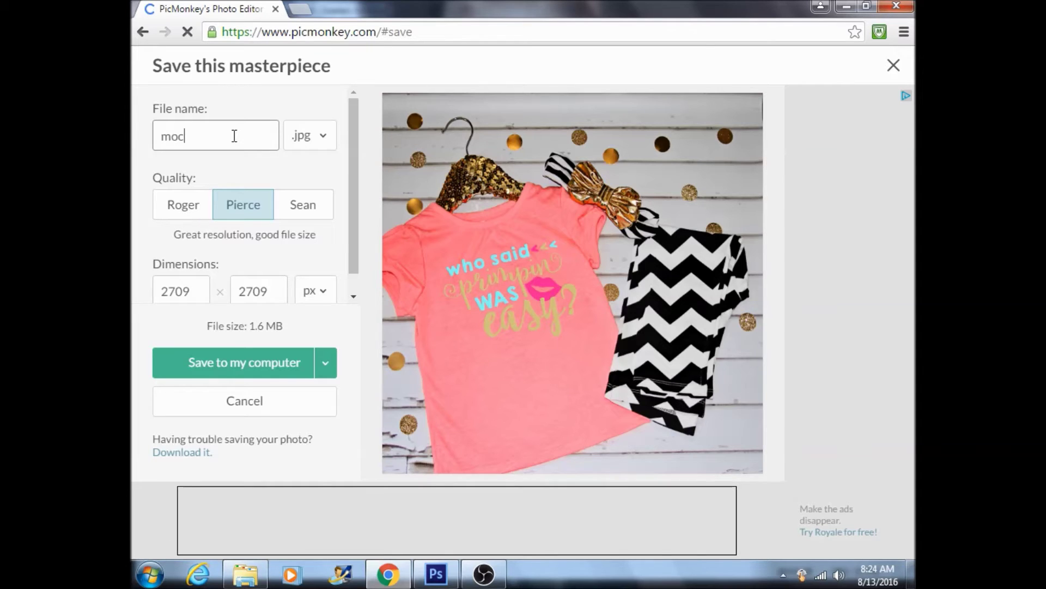
pyautogui.write('kuptutorial')
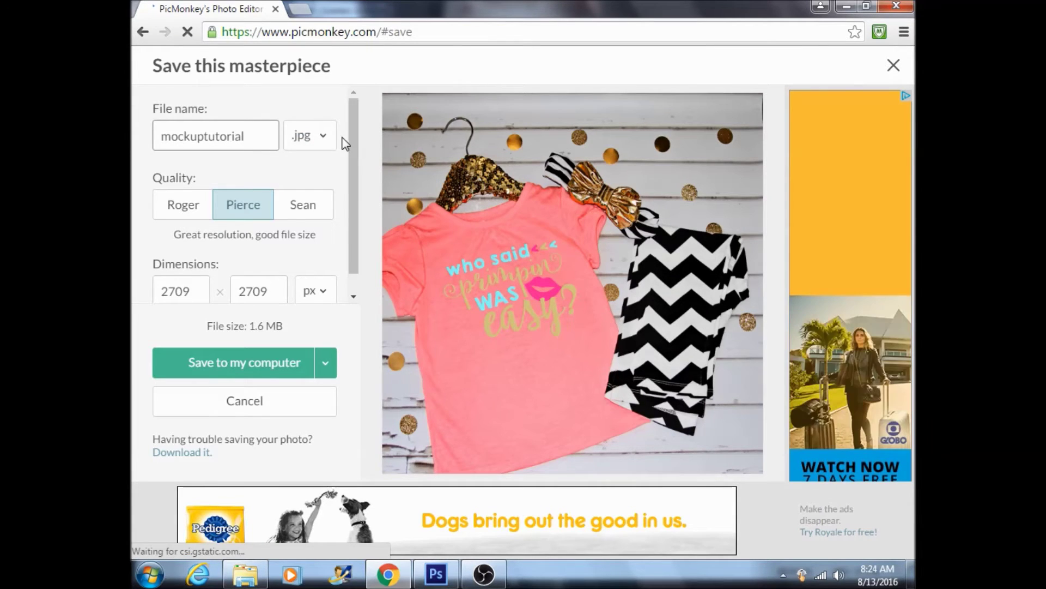
pyautogui.click(266, 364)
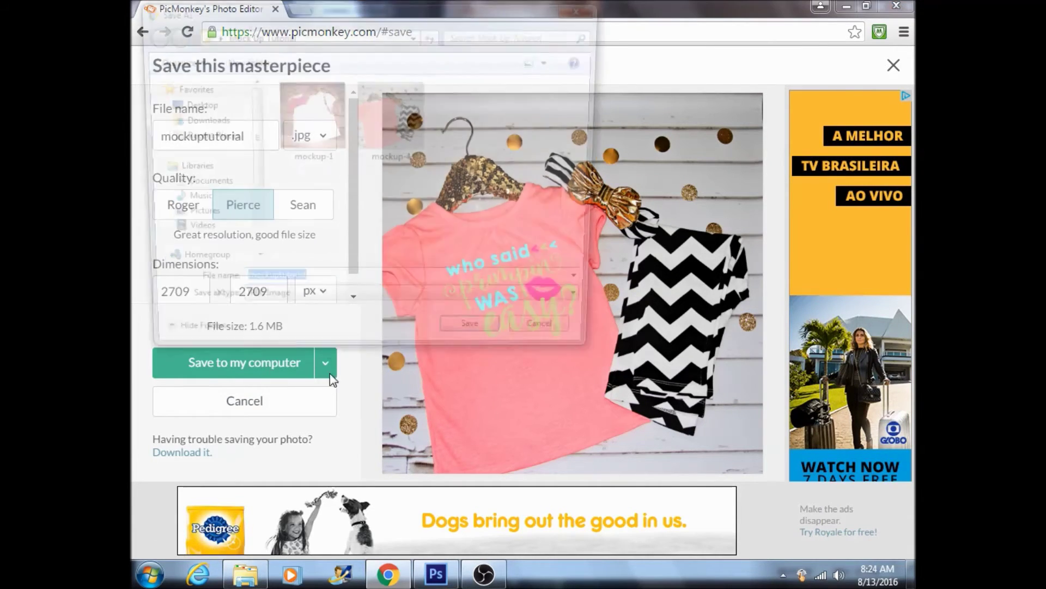
pyautogui.click(479, 342)
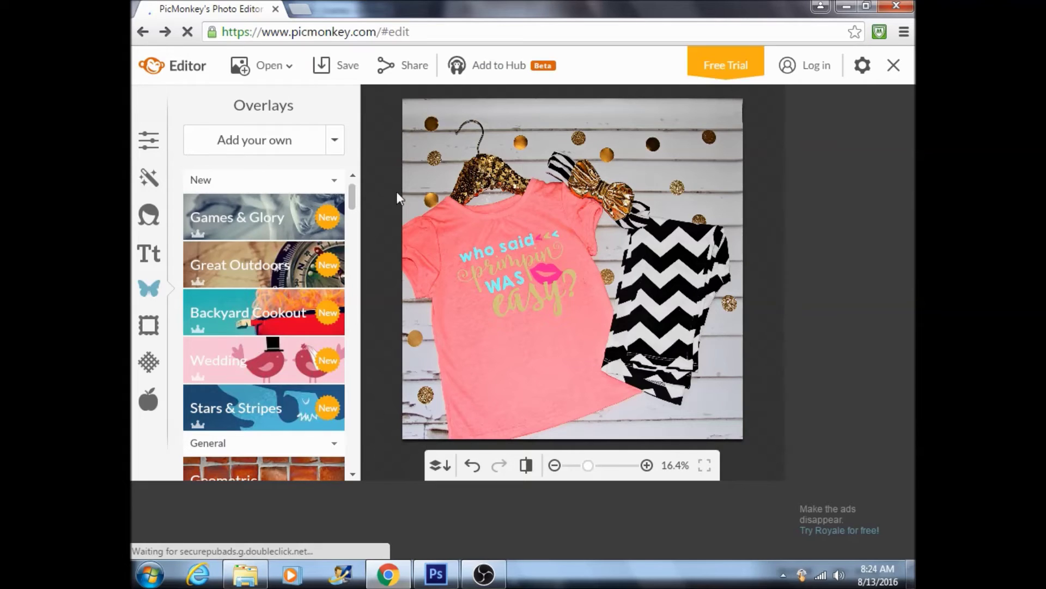
# Close the current image and open the mockup-1 white shirt photo from the computer.
pyautogui.click(267, 67)
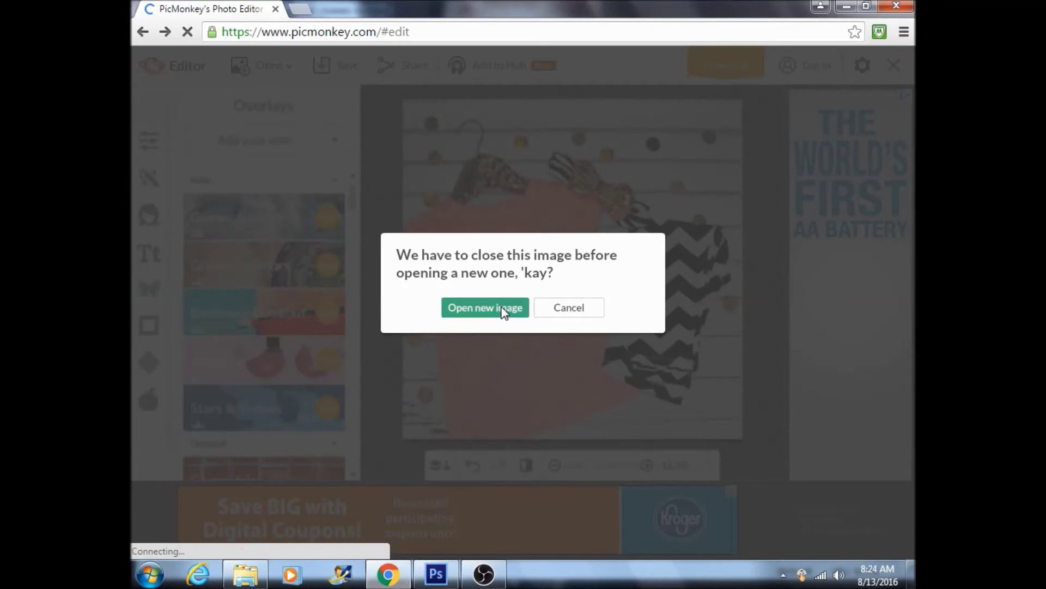
pyautogui.click(502, 312)
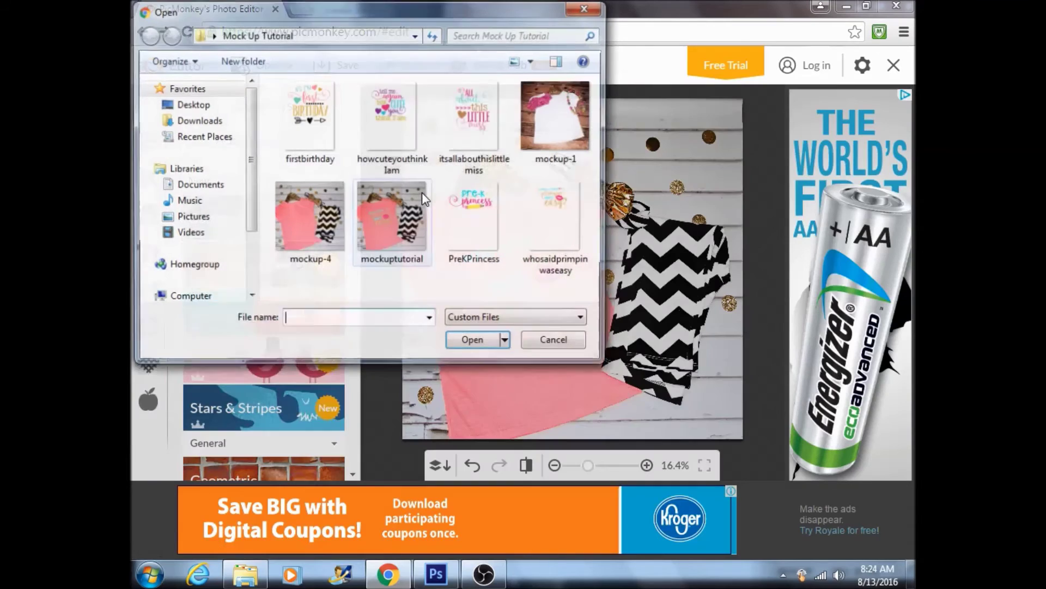
pyautogui.doubleClick(558, 117)
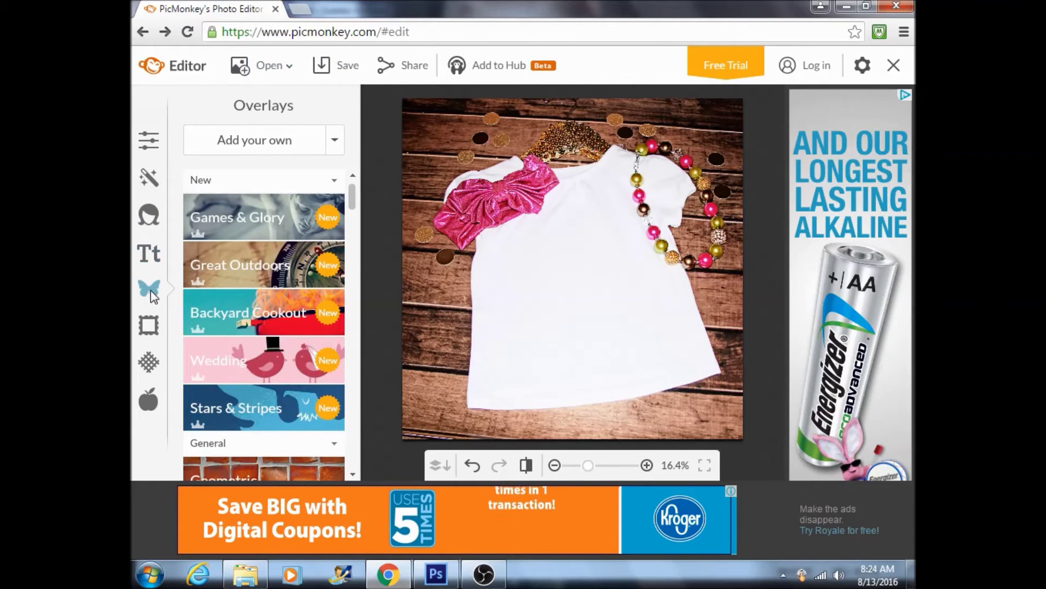
# Add the PreKPrincess design from the computer as an overlay and select it.
pyautogui.click(272, 140)
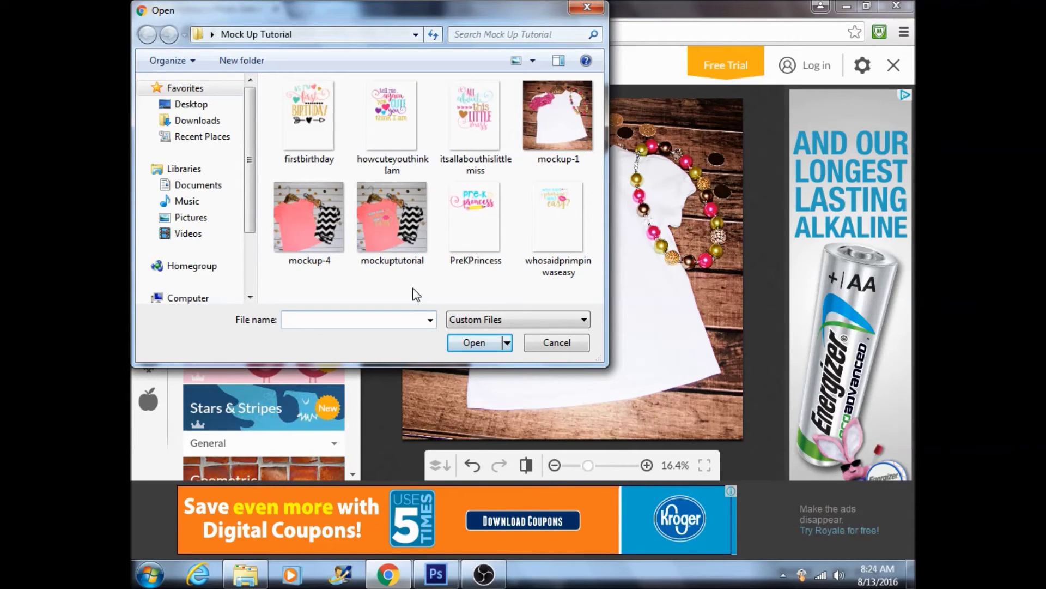
pyautogui.doubleClick(502, 233)
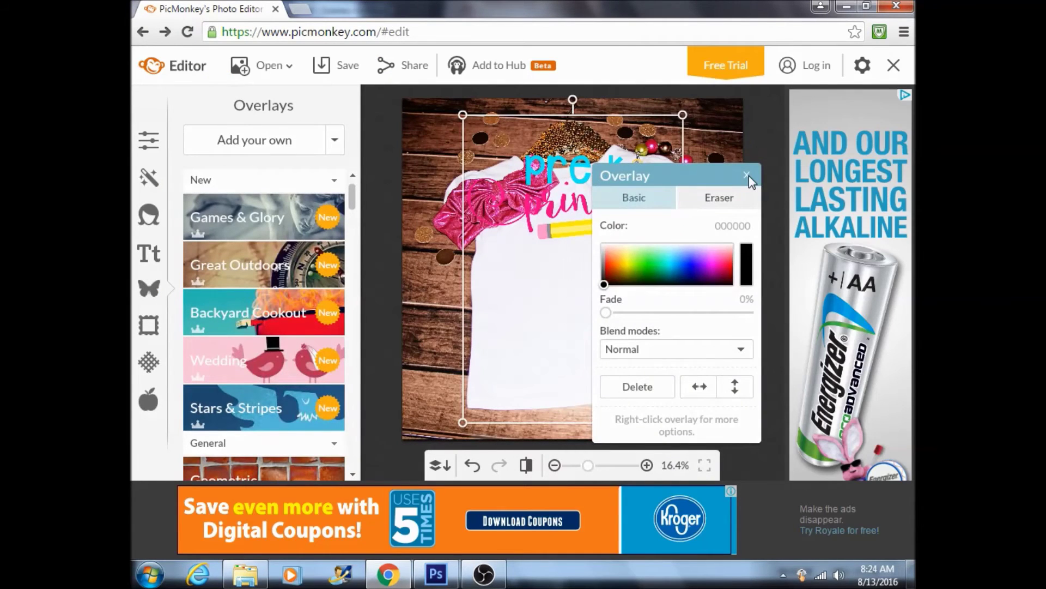
pyautogui.click(746, 176)
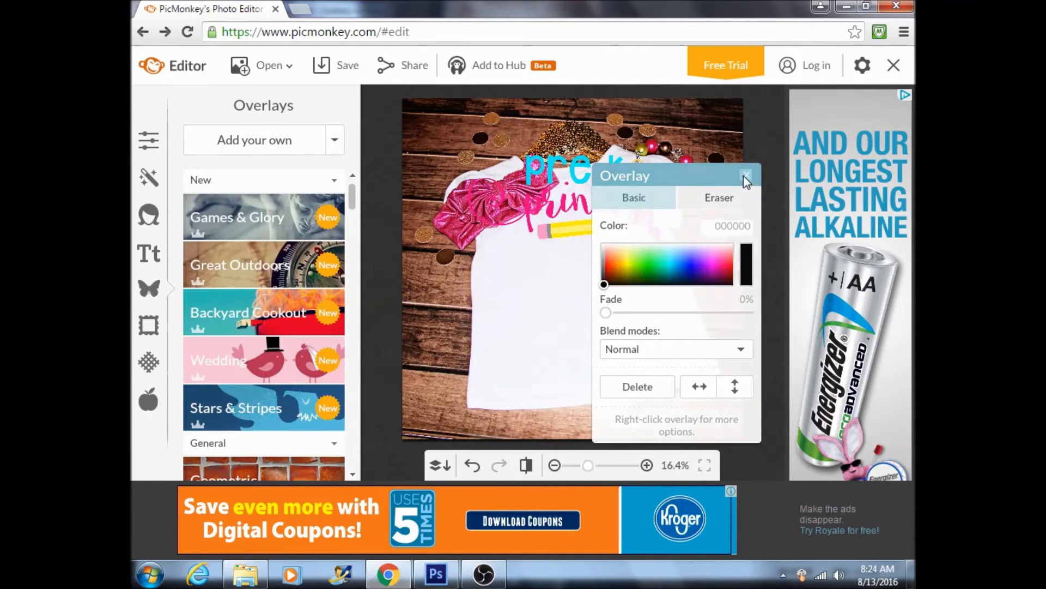
pyautogui.click(602, 168)
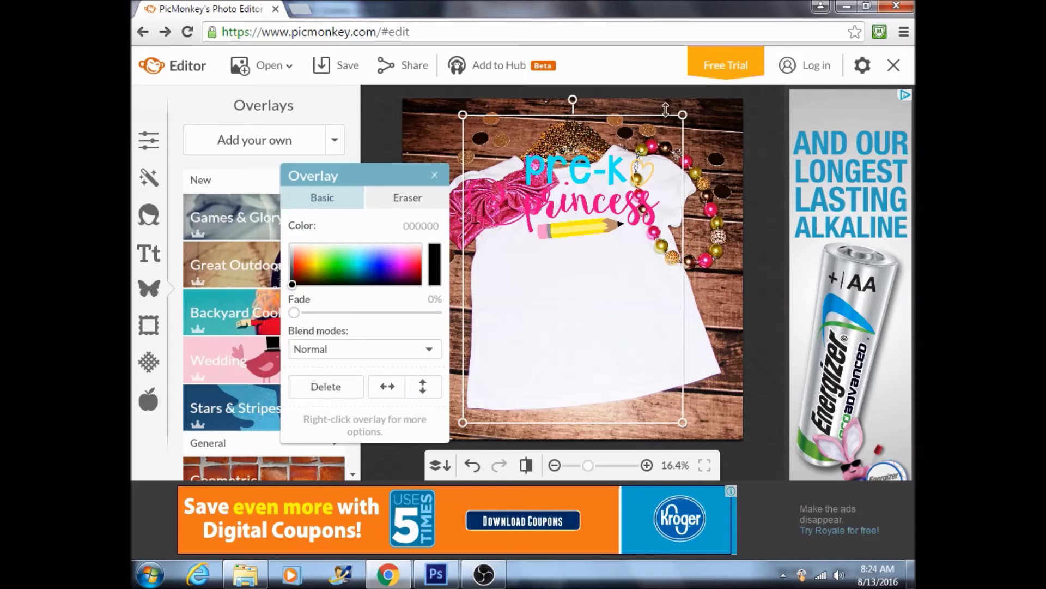
# Shrink the Pre-K princess overlay, angle it, and center it on the white tee's chest.
pyautogui.moveTo(676, 120); pyautogui.dragTo(626, 161)
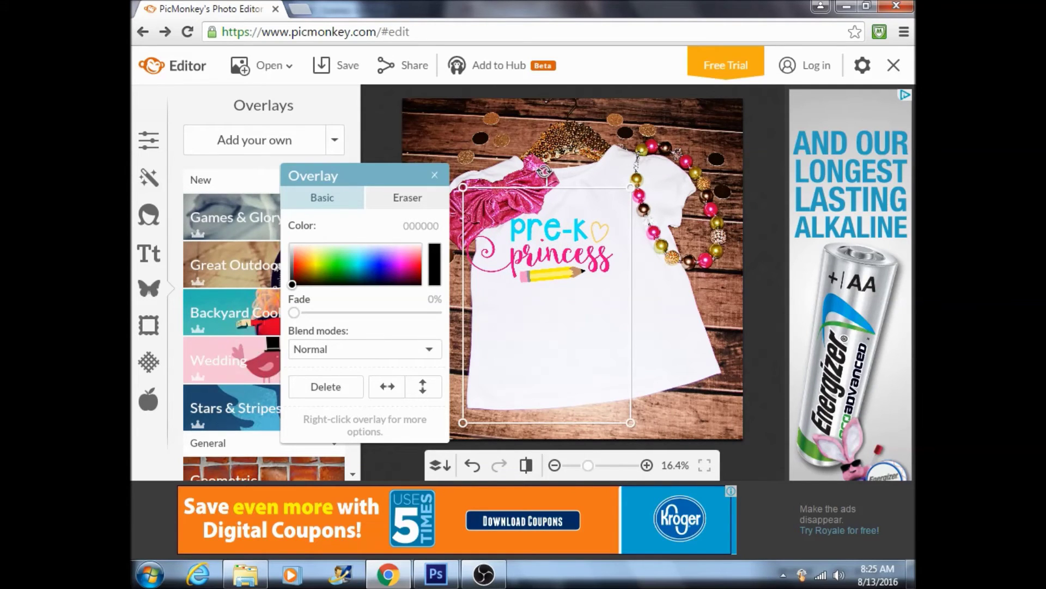
pyautogui.moveTo(544, 170); pyautogui.dragTo(523, 173)
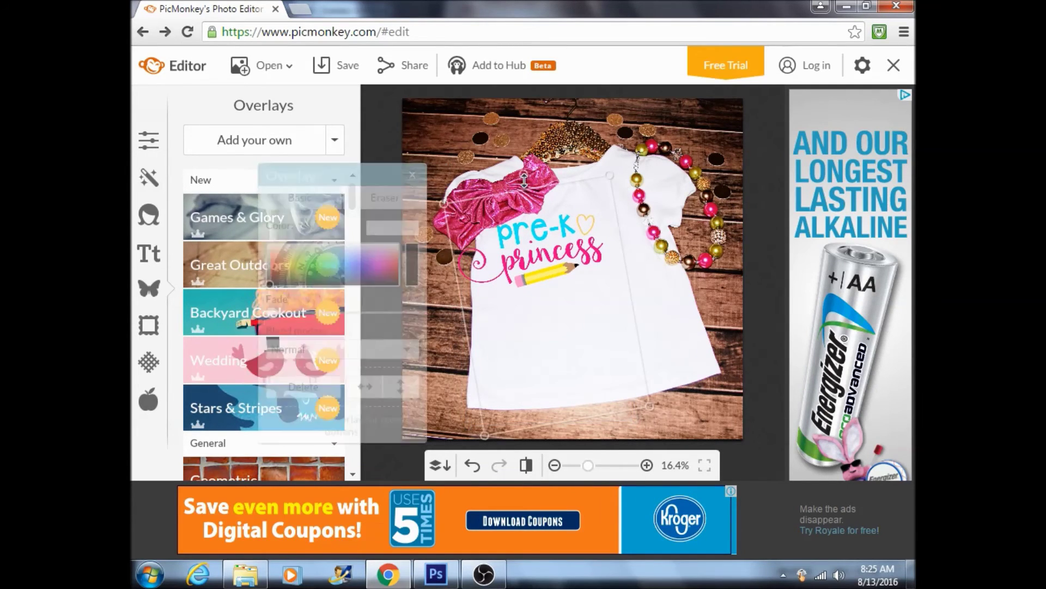
pyautogui.moveTo(595, 258); pyautogui.dragTo(621, 238)
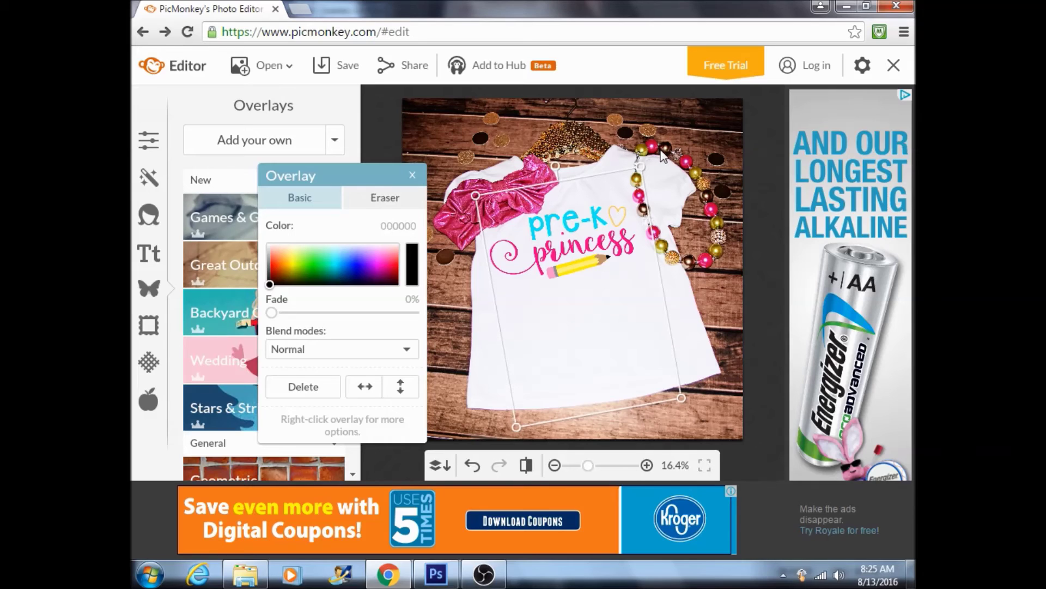
pyautogui.moveTo(556, 160); pyautogui.dragTo(561, 164)
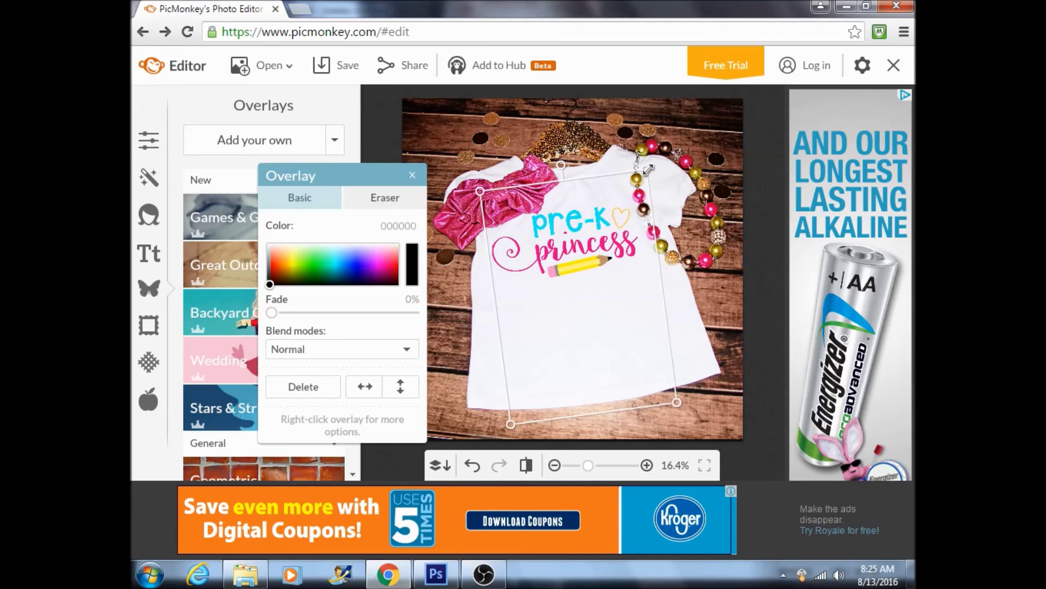
pyautogui.click(700, 133)
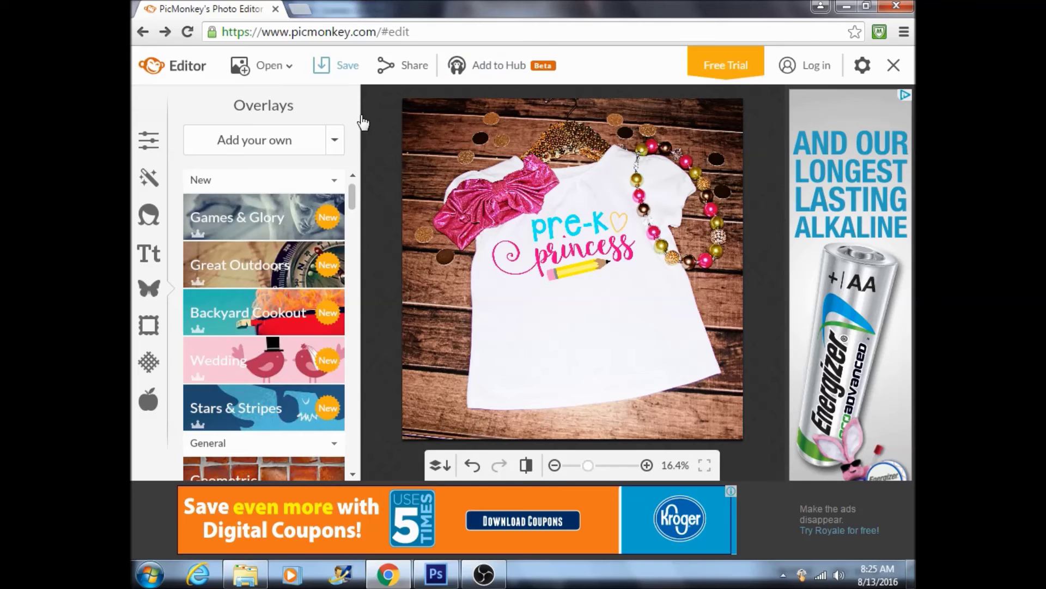
# Save the Pre-K princess mockup to the computer as the JPG tutorial2.
pyautogui.click(337, 65)
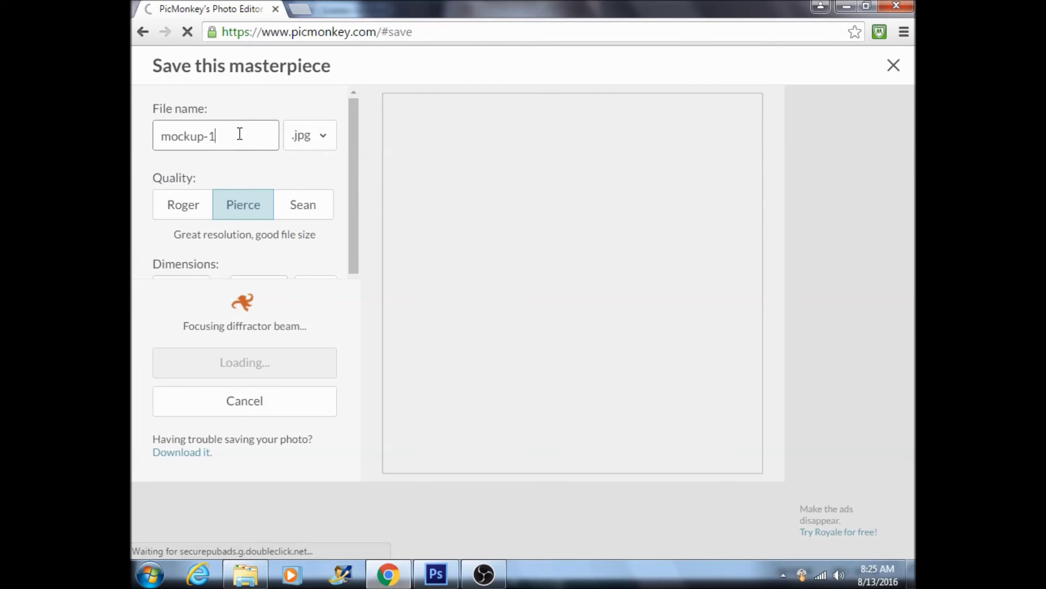
pyautogui.moveTo(241, 133); pyautogui.dragTo(149, 133)
pyautogui.press('BackSpace')
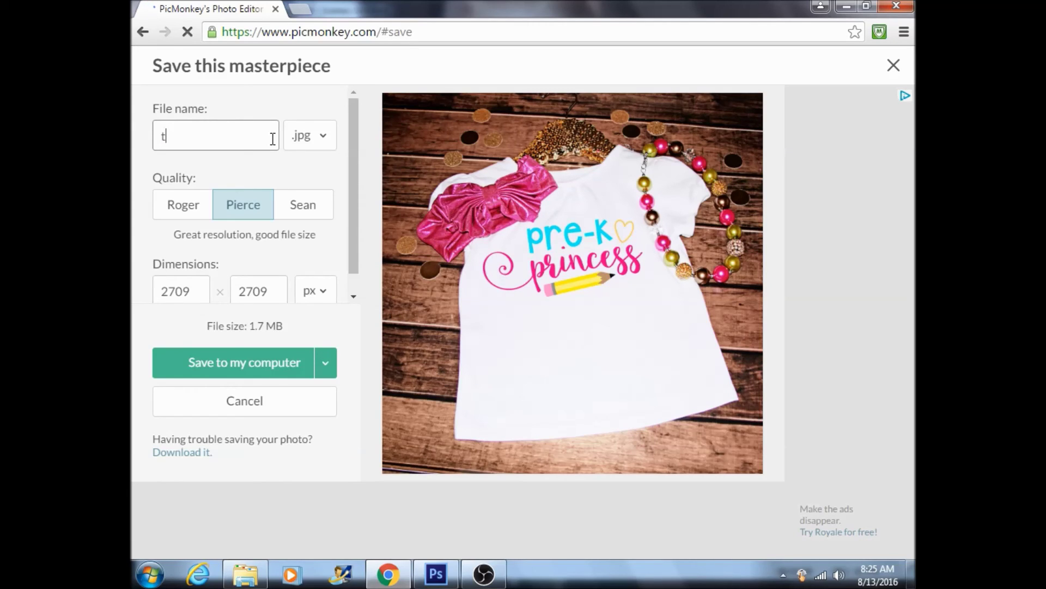
pyautogui.write('tutorial1')
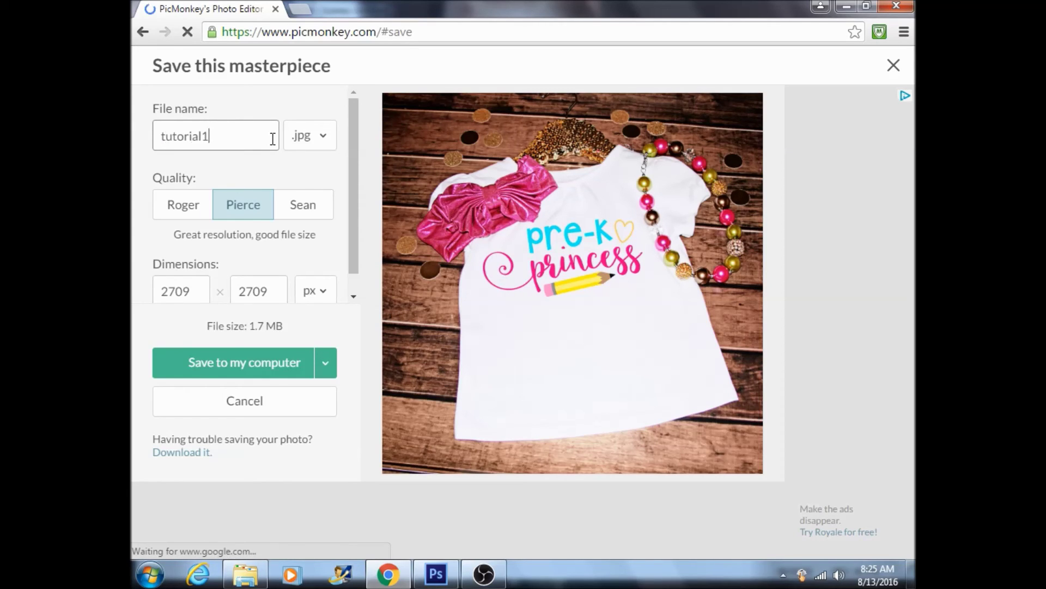
pyautogui.press('BackSpace')
pyautogui.write('2')
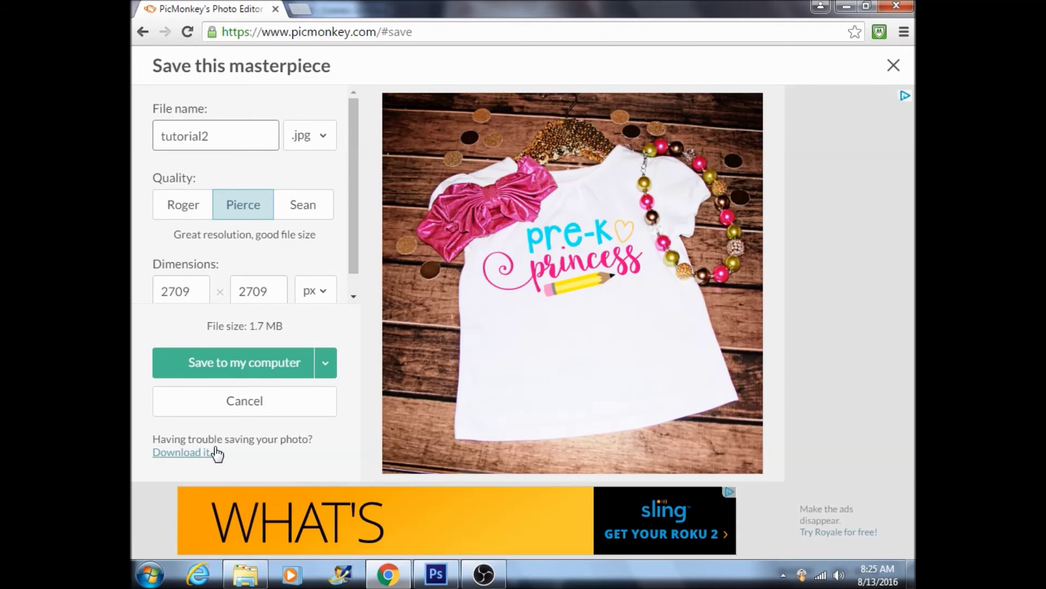
pyautogui.click(273, 364)
pyautogui.click(496, 347)
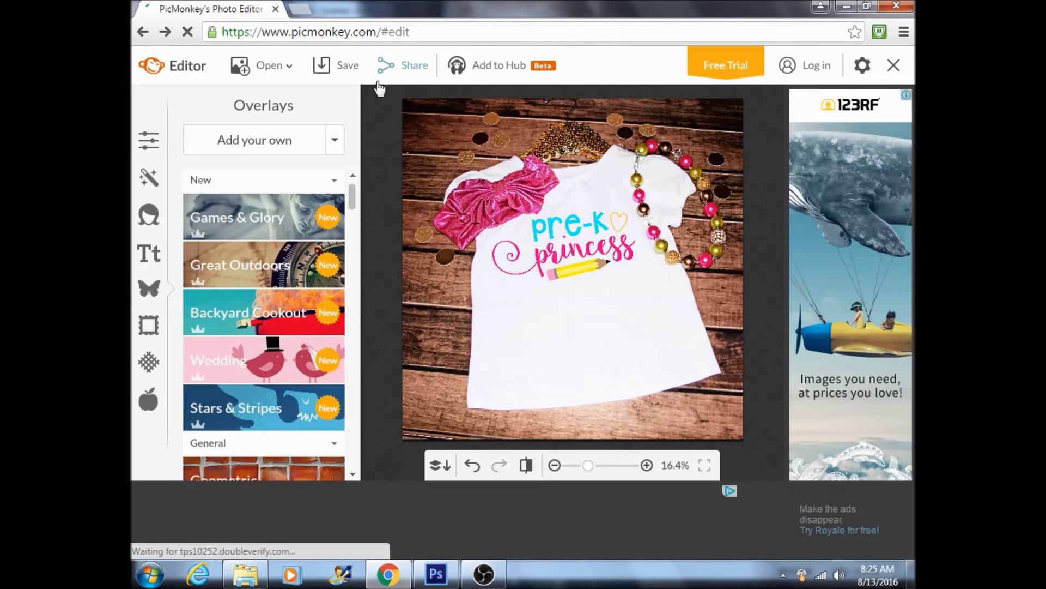
pyautogui.moveTo(354, 193)
pyautogui.mouseDown()
pyautogui.moveTo(357, 316)
pyautogui.moveTo(360, 204)
pyautogui.mouseUp()
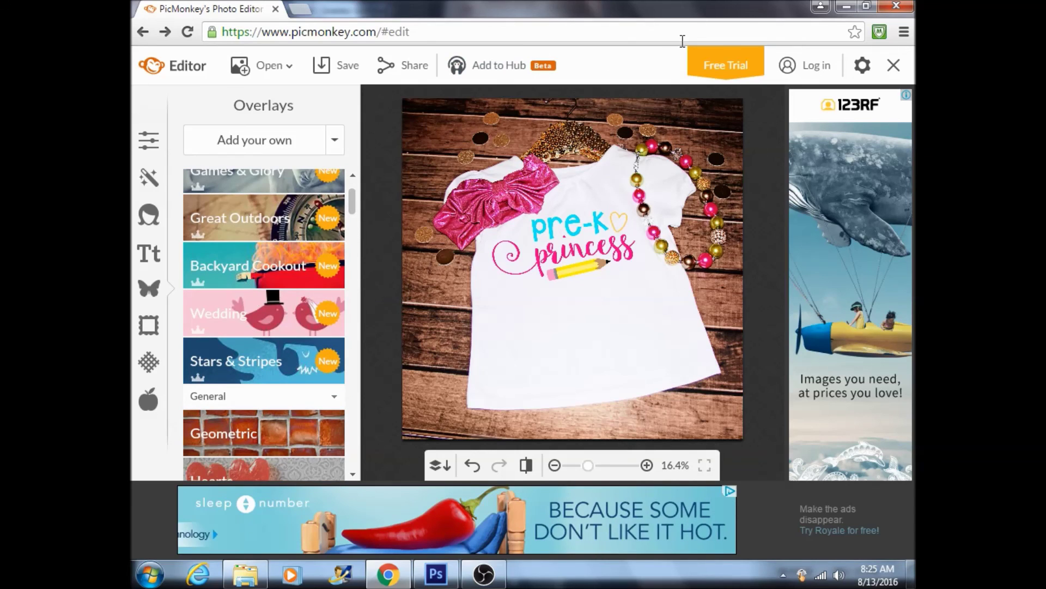